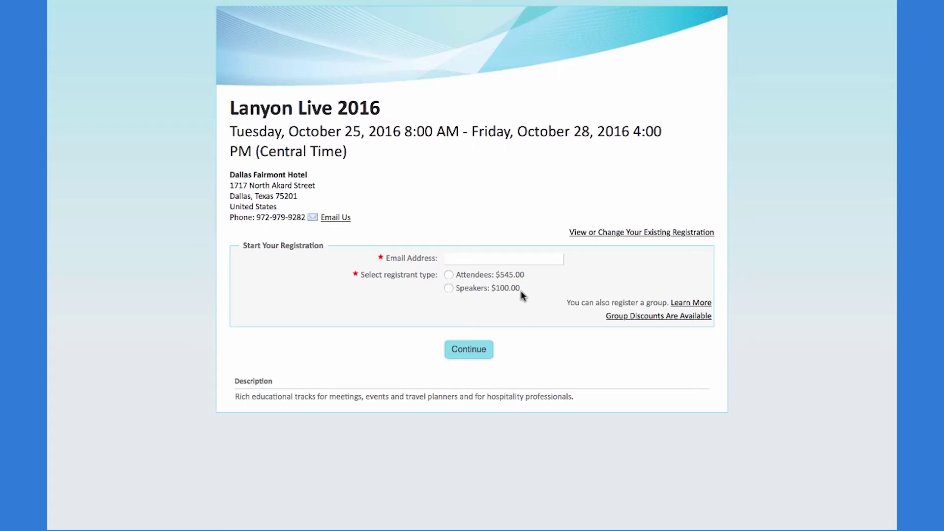
- Start a $100 Speakers registration with an email and discount code SPEAKER2016AB
left_click(474, 258)
type("speaker2")
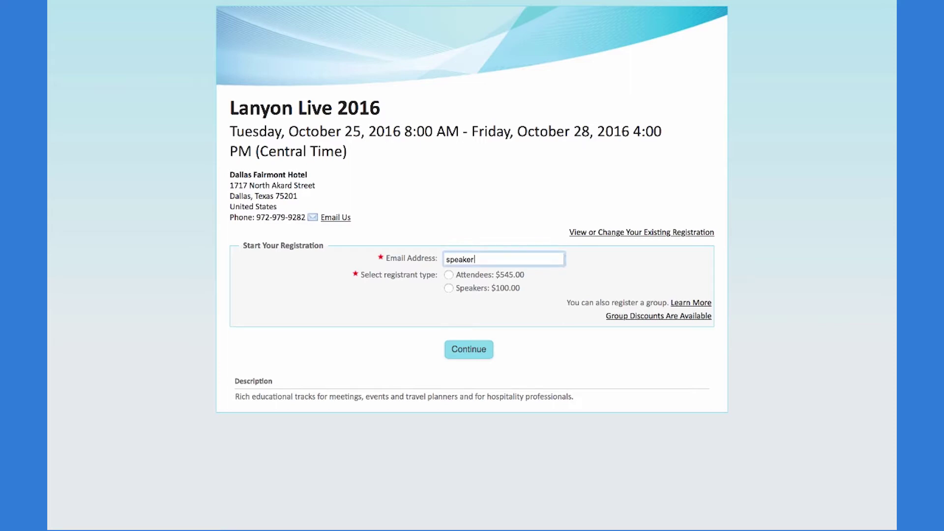
type("@test.com")
left_click(448, 288)
left_click(493, 303)
type("SPEAKER")
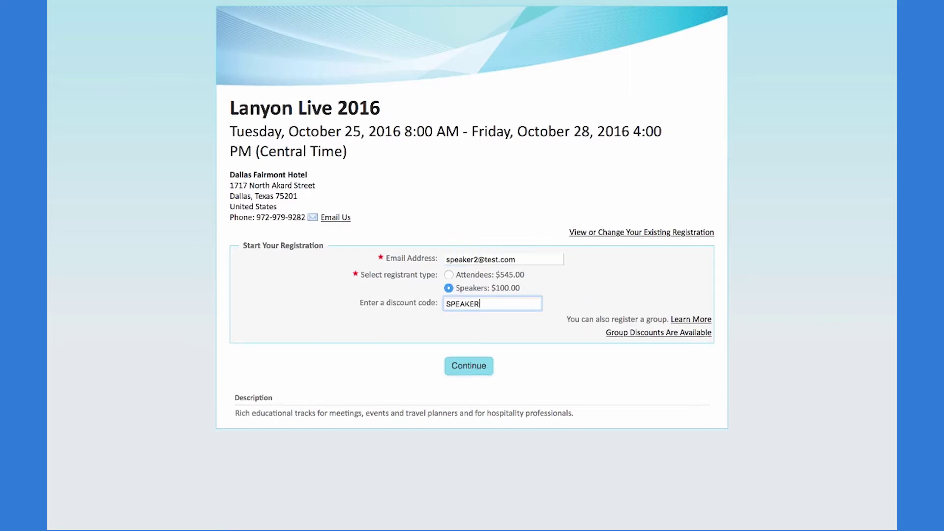
type("2016AB")
left_click(476, 367)
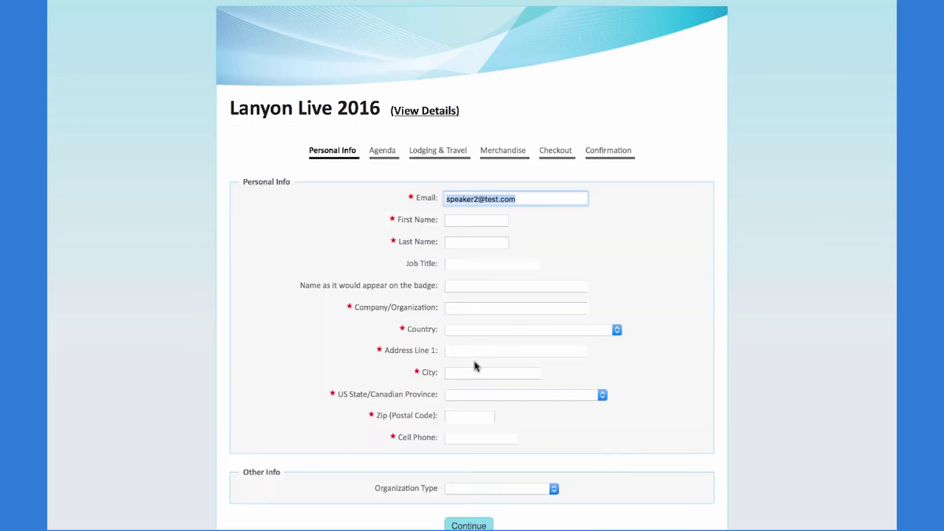
- Fill in the speaker's first and last name on the Personal Info form
left_click(462, 220)
type("Speaker")
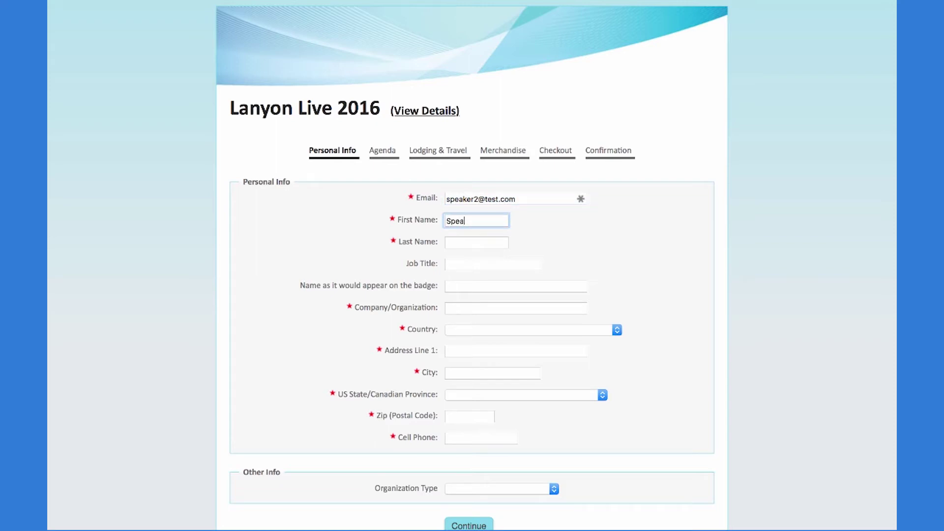
key("Tab")
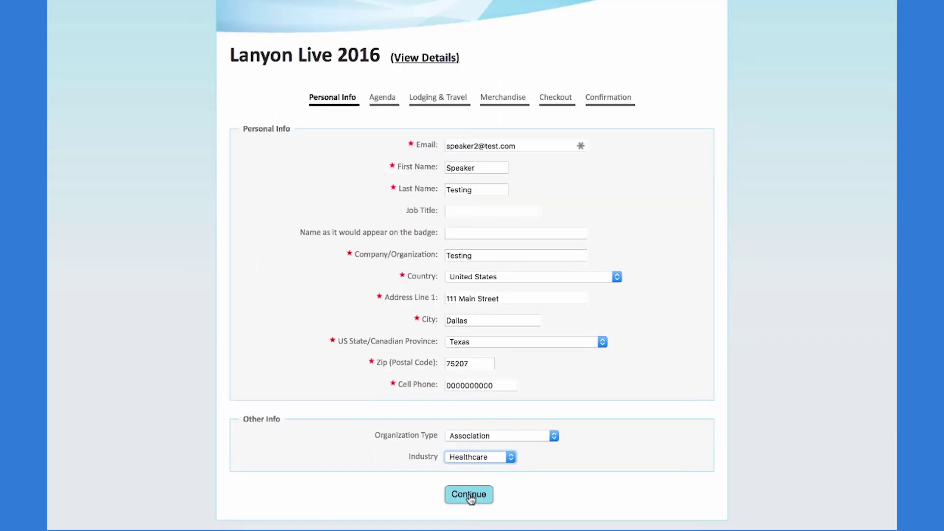
left_click(471, 496)
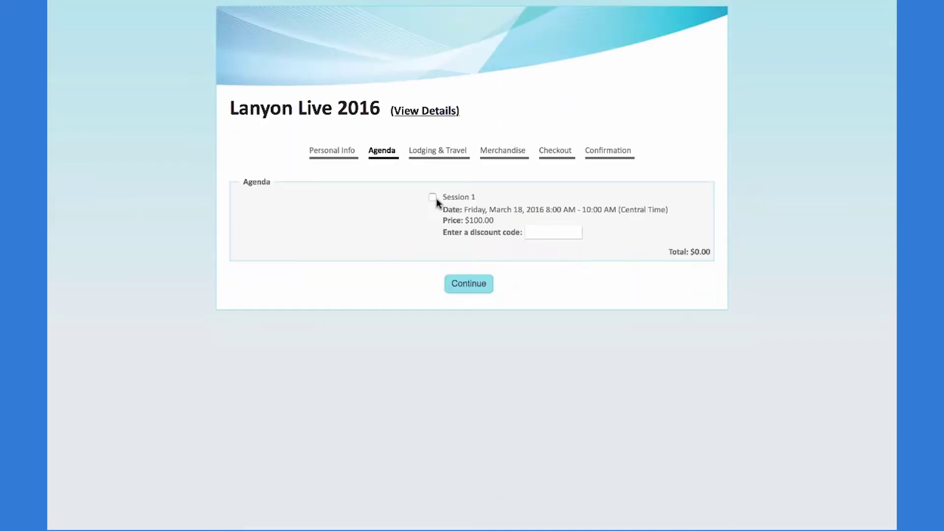
- Add Session 1 with discount code TESTING, bringing it to $50
left_click(432, 199)
left_click(552, 233)
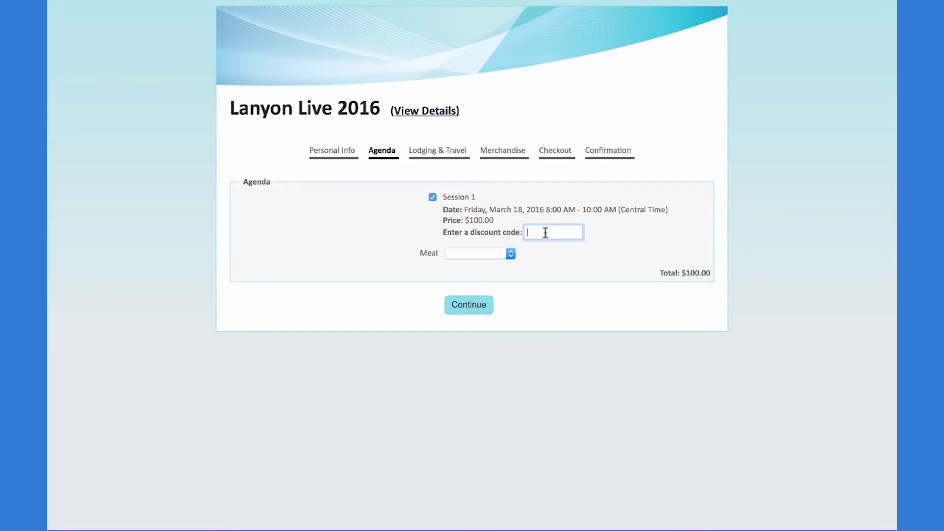
type("TESTING")
left_click(580, 262)
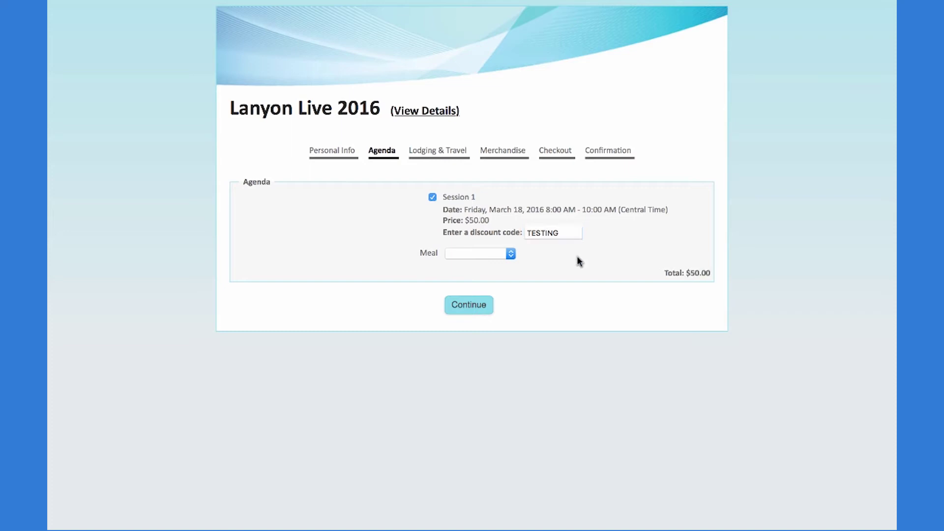
left_click(467, 308)
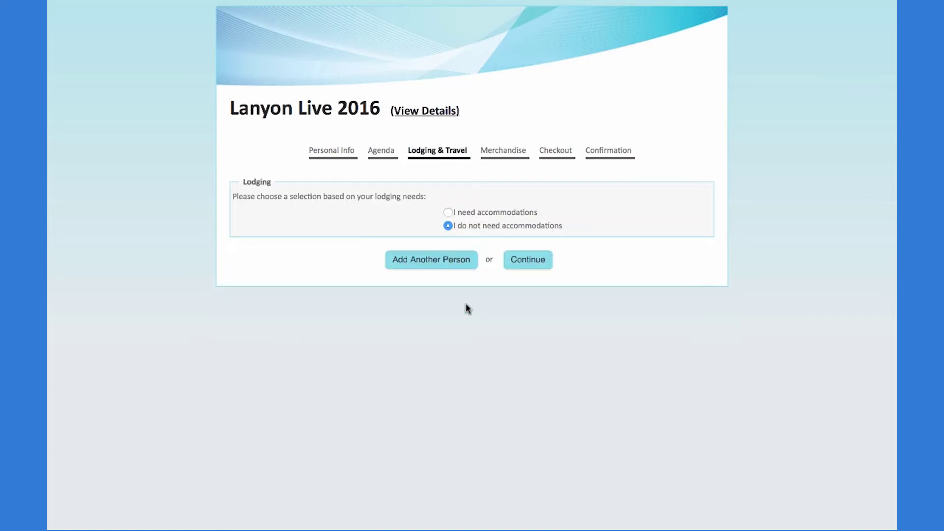
- Skip lodging and order one T-Shirt with code MERCH123, priced at $65.55
left_click(536, 261)
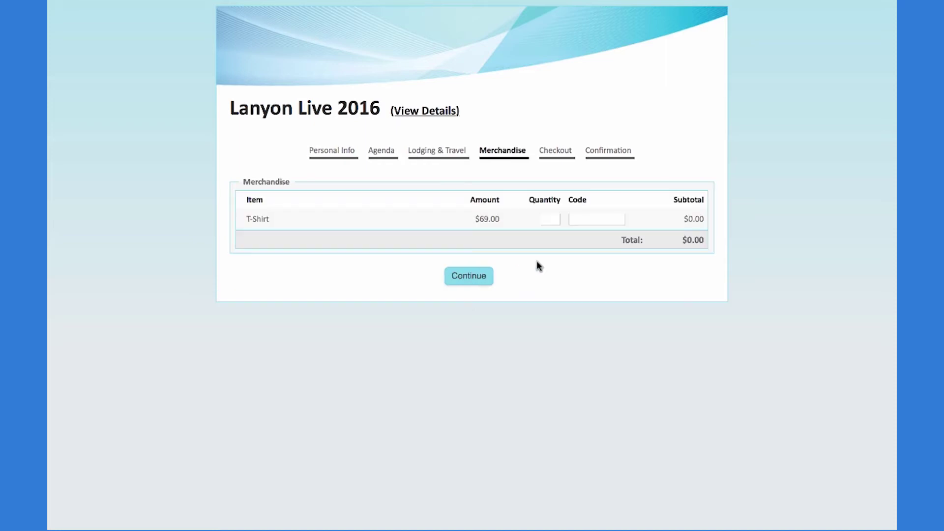
left_click(552, 219)
type("1")
key("Tab")
type("ME")
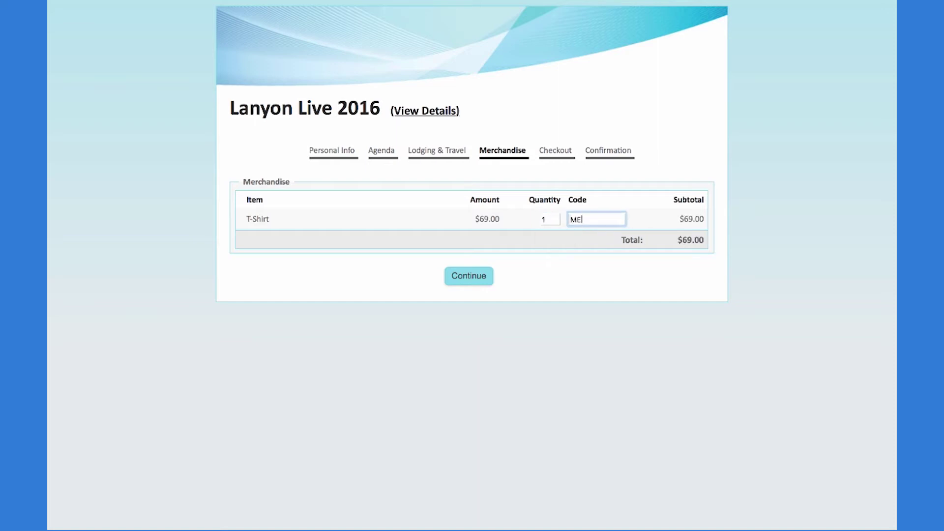
type("RCH123")
left_click(647, 239)
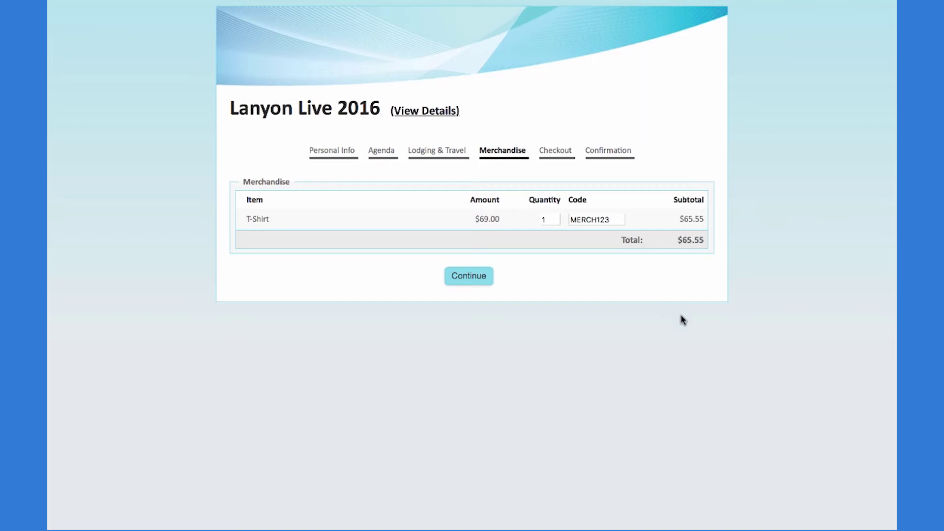
left_click(470, 276)
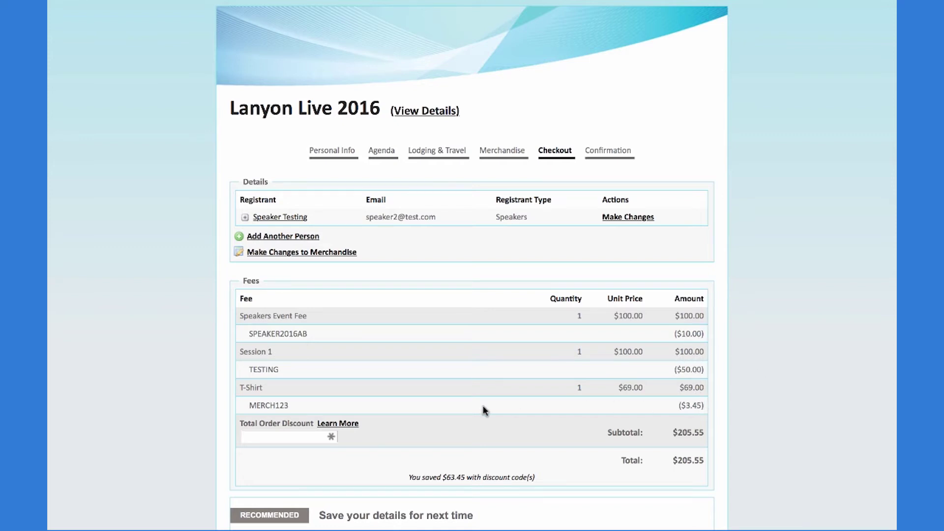
- Apply order discount 10OFFNOW for $10 off, making the total $195.55
left_click(277, 436)
type("10OFFN")
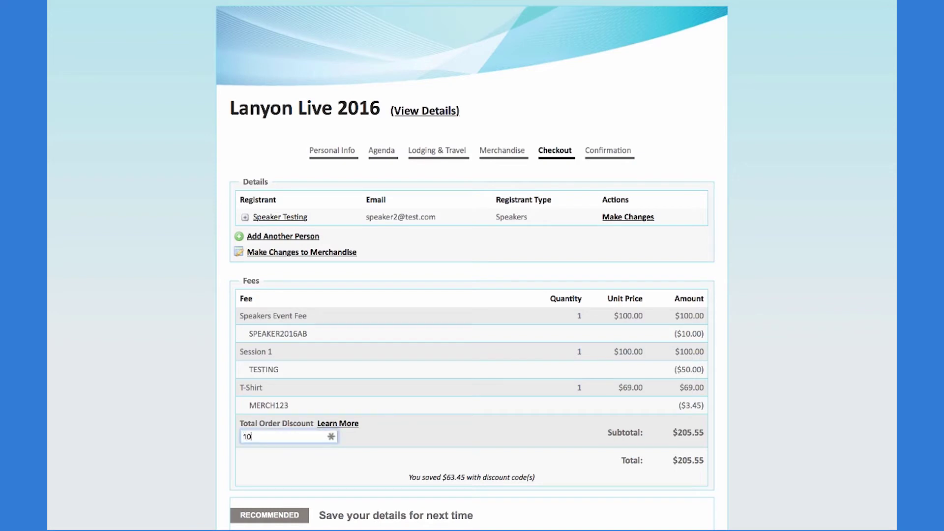
type("OW")
key("Tab")
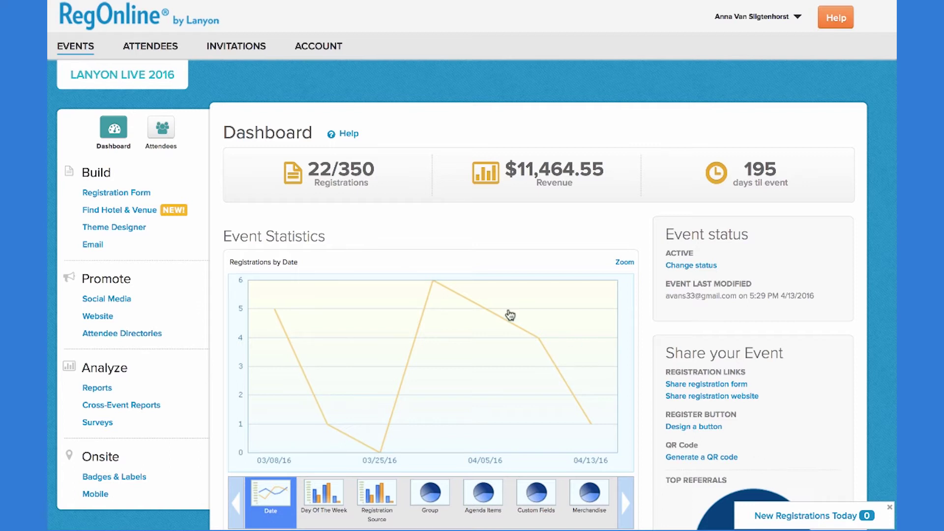
- Open the registration form editor and the Event Fee details ($545/$695/$795)
left_click(111, 193)
left_click(310, 262)
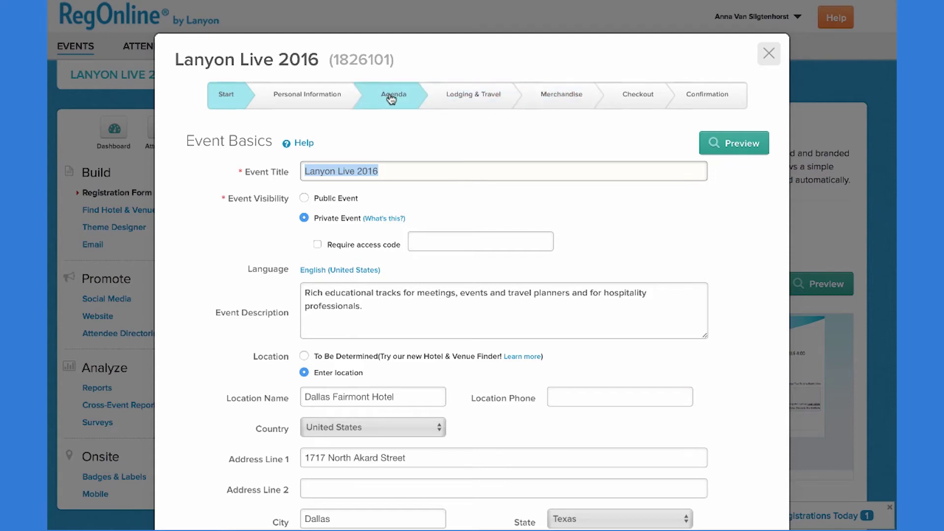
scroll(444, 398, "down", 5)
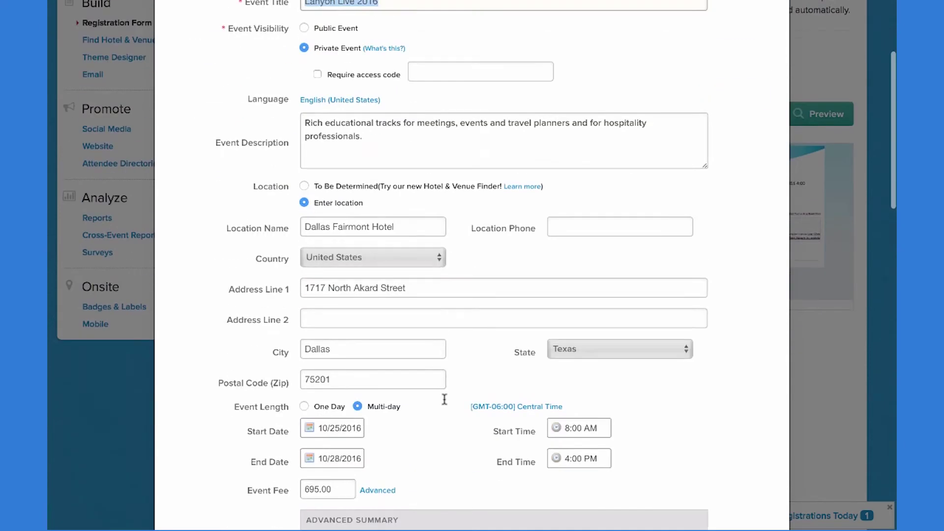
scroll(443, 397, "down", 3)
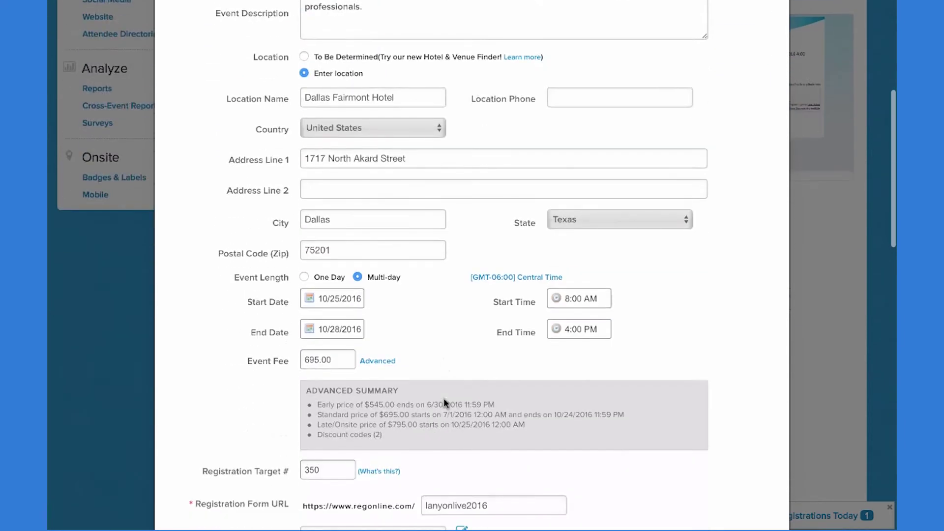
left_click(377, 363)
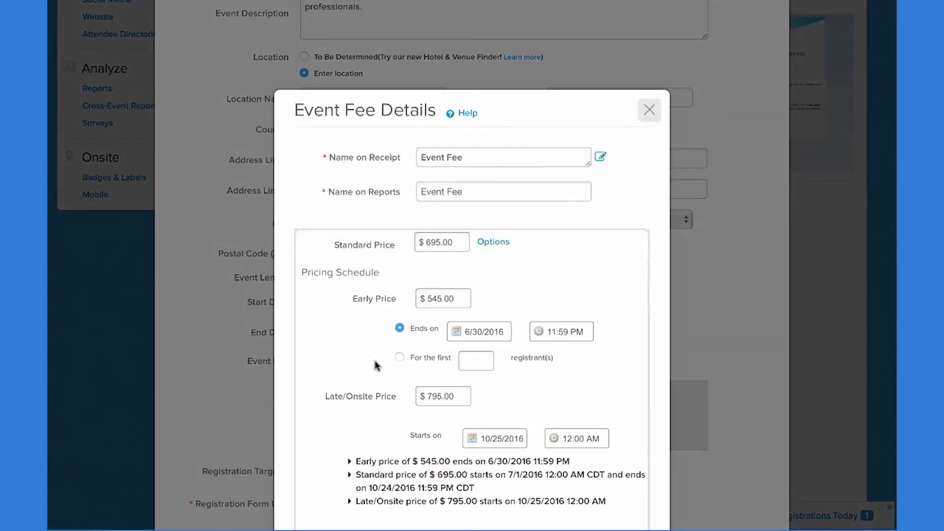
scroll(376, 364, "down", 4)
scroll(464, 417, "down", 2)
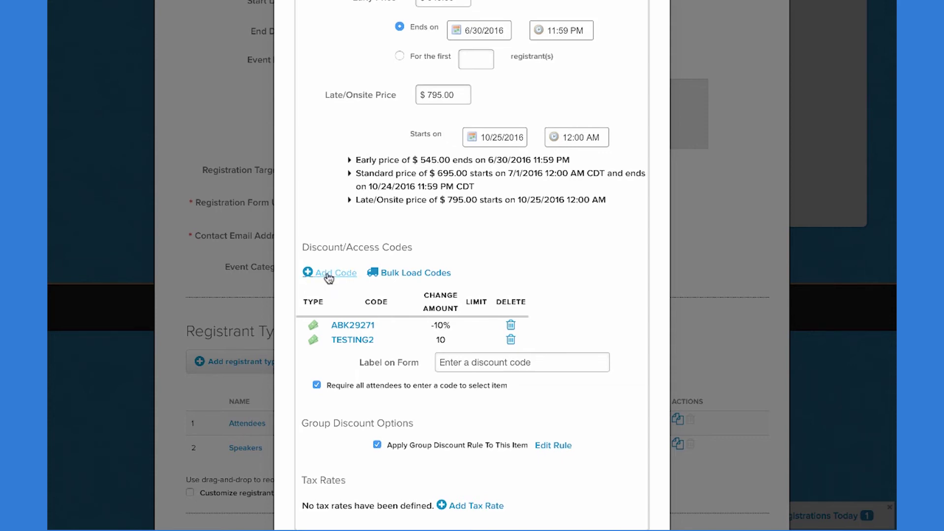
- Start a new event-fee discount code, keeping the Percent discount type
left_click(330, 274)
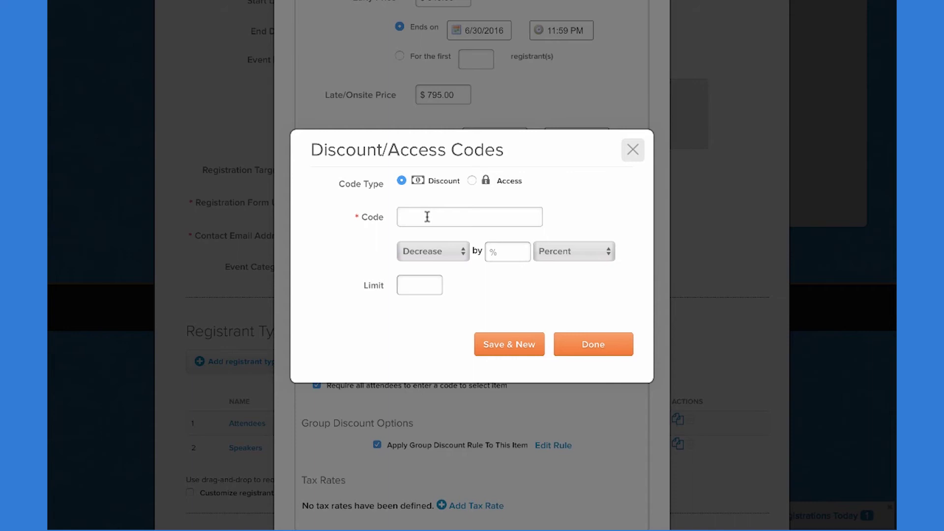
left_click(566, 254)
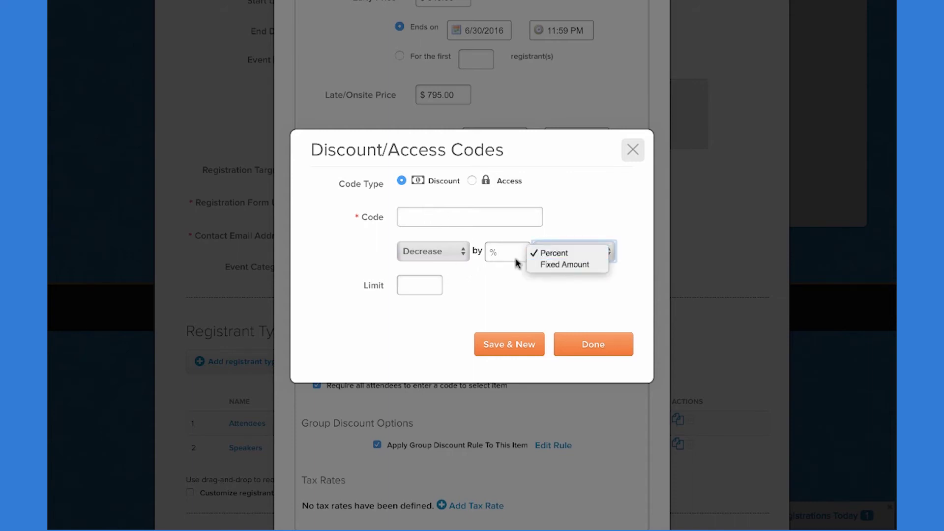
left_click(417, 285)
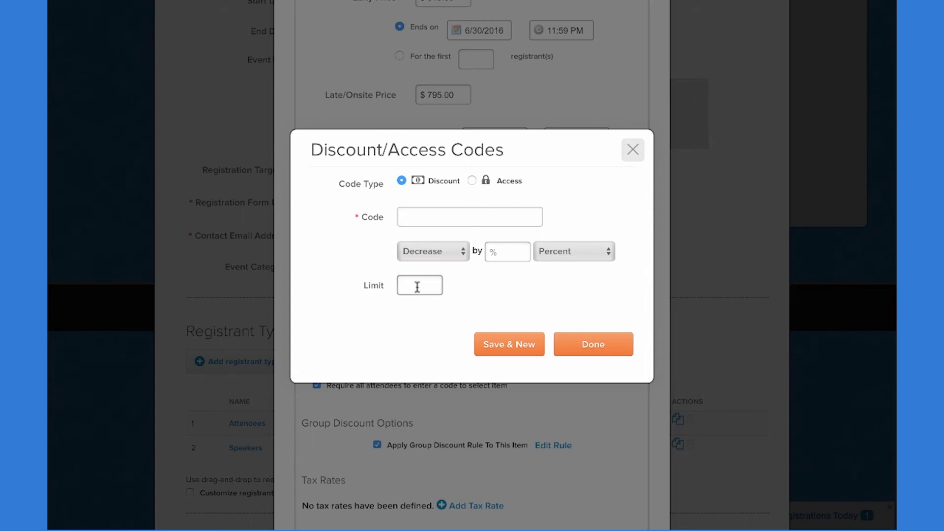
- Bulk-load TESTING3=-40% after the existing codes ABK29271 and TESTING2
left_click(633, 154)
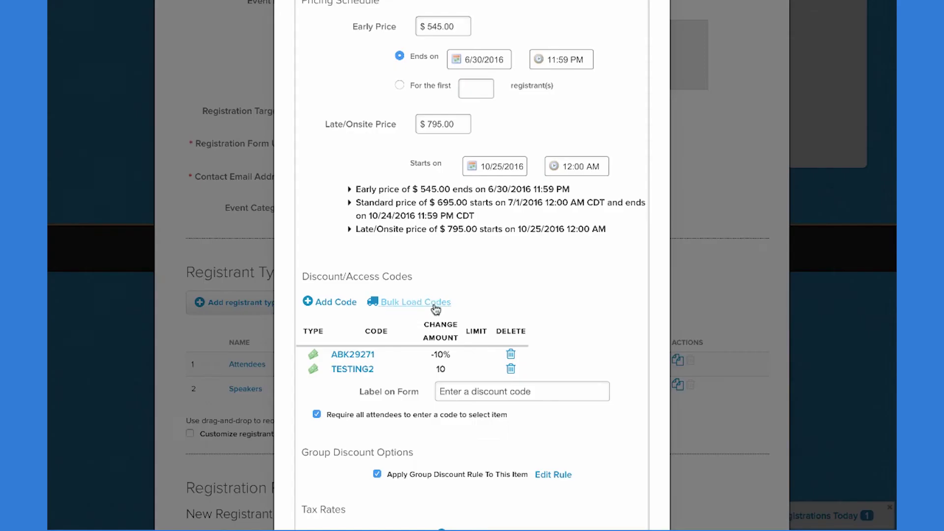
left_click(421, 303)
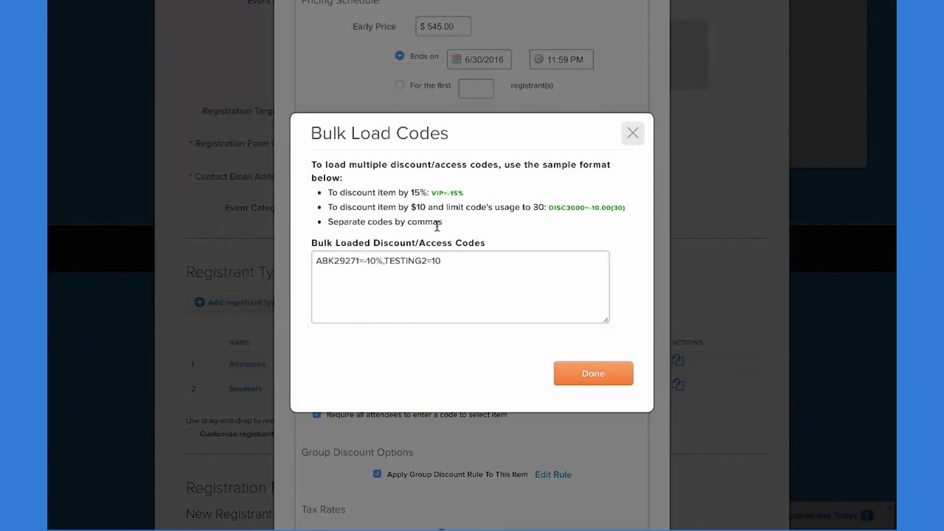
left_click(458, 261)
type(",")
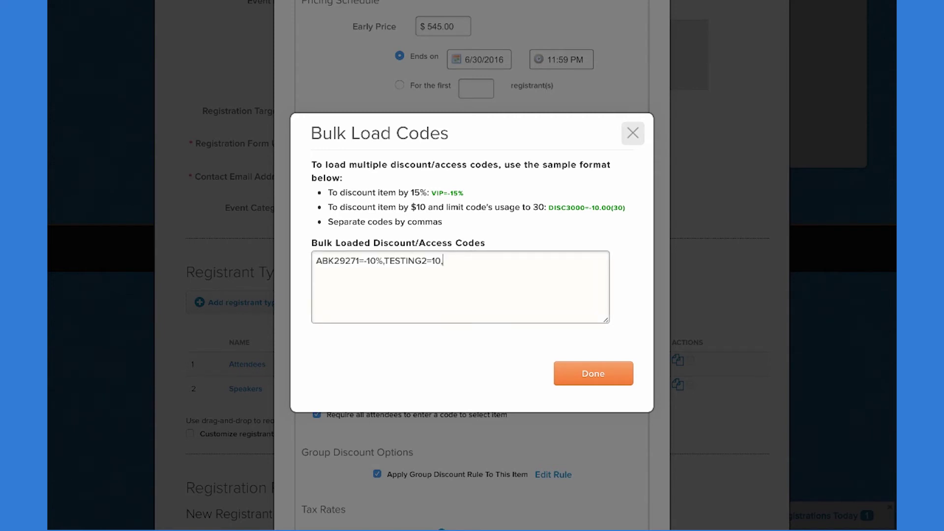
type("TESTING")
type("3")
type("=")
type("-40%")
left_click(589, 375)
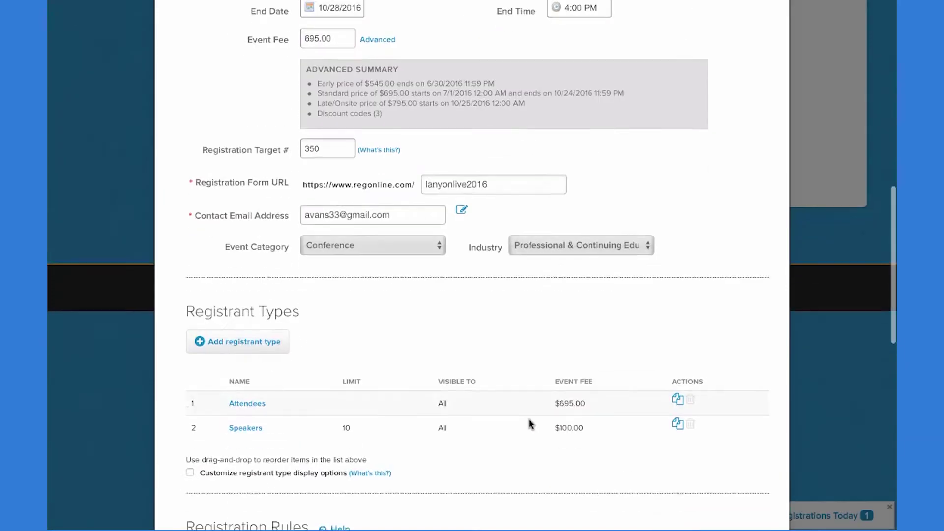
scroll(531, 421, "down", 5)
scroll(531, 421, "down", 5)
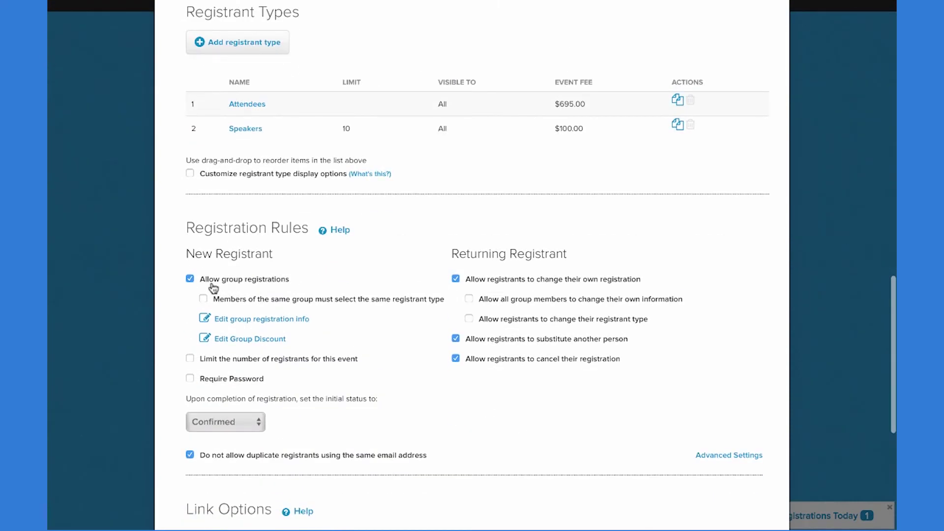
- Open the Group Discount settings and clear the 'or more' group size condition
left_click(245, 340)
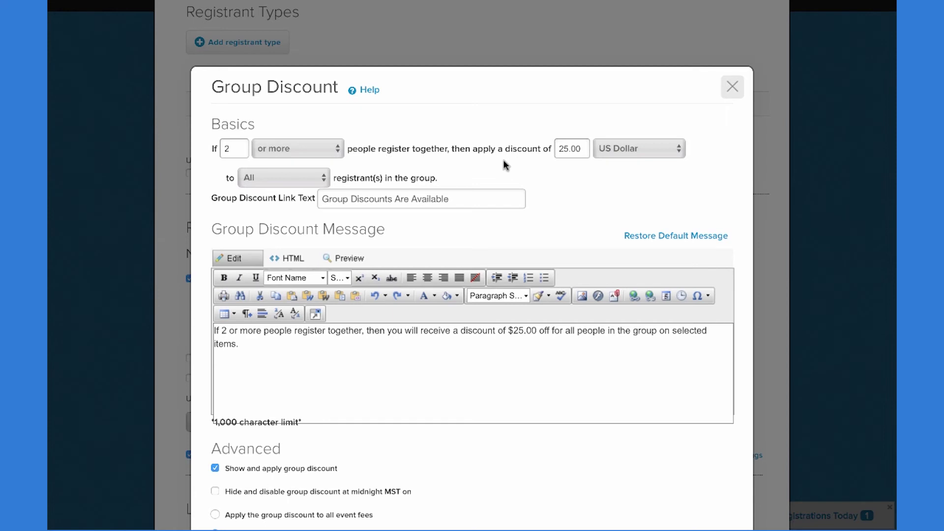
left_click(276, 151)
left_click(276, 136)
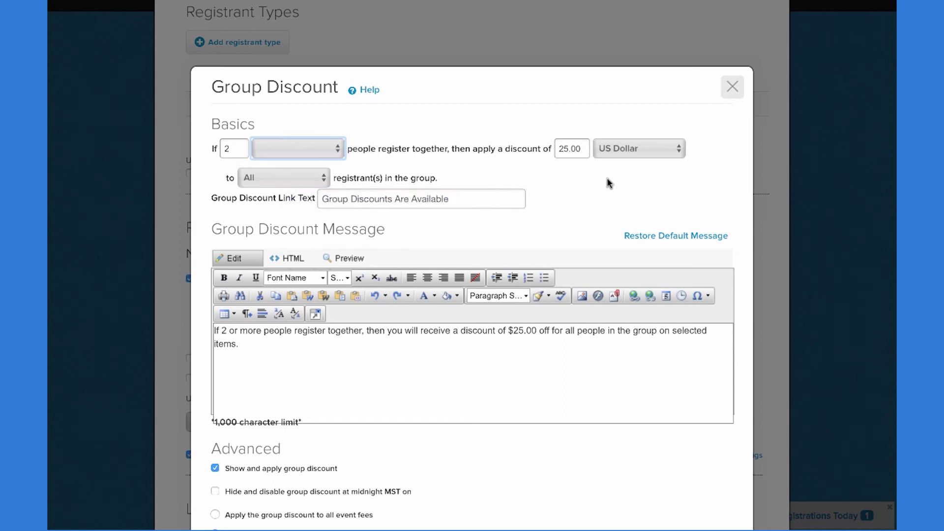
- Give the $25 group discount to Any Additional registrants
left_click(268, 180)
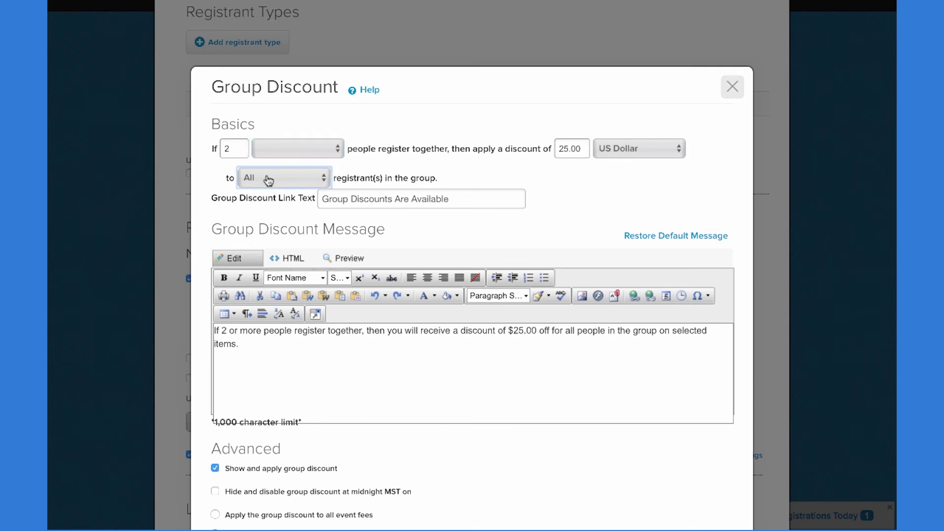
left_click(268, 179)
left_click(273, 166)
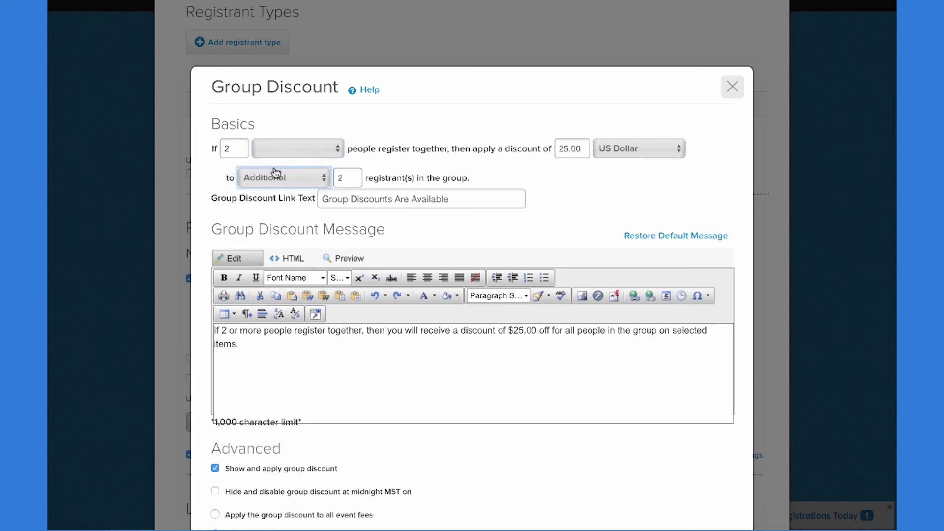
double_click(344, 178)
type("3")
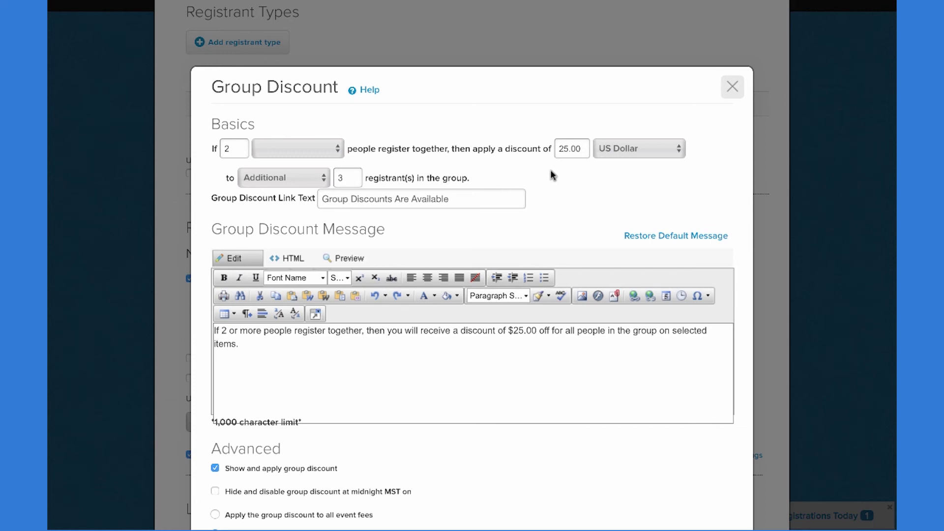
left_click(324, 177)
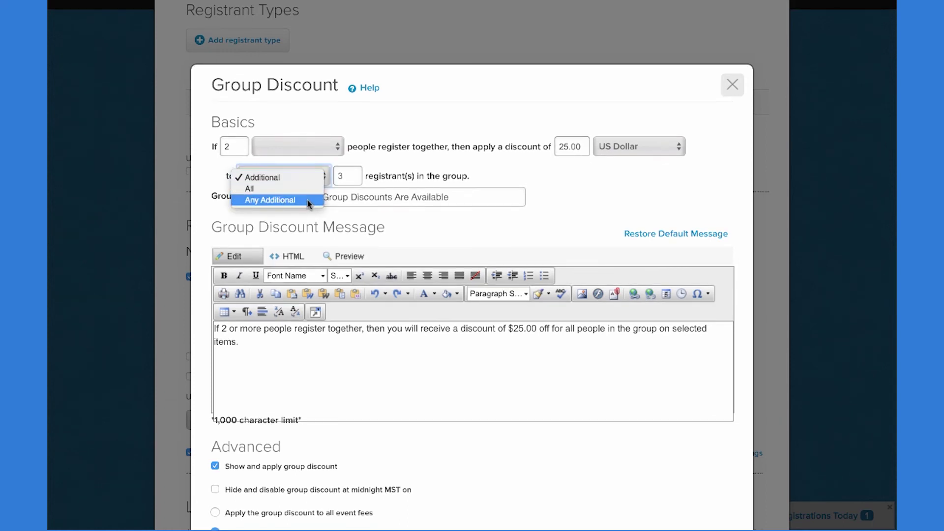
left_click(280, 200)
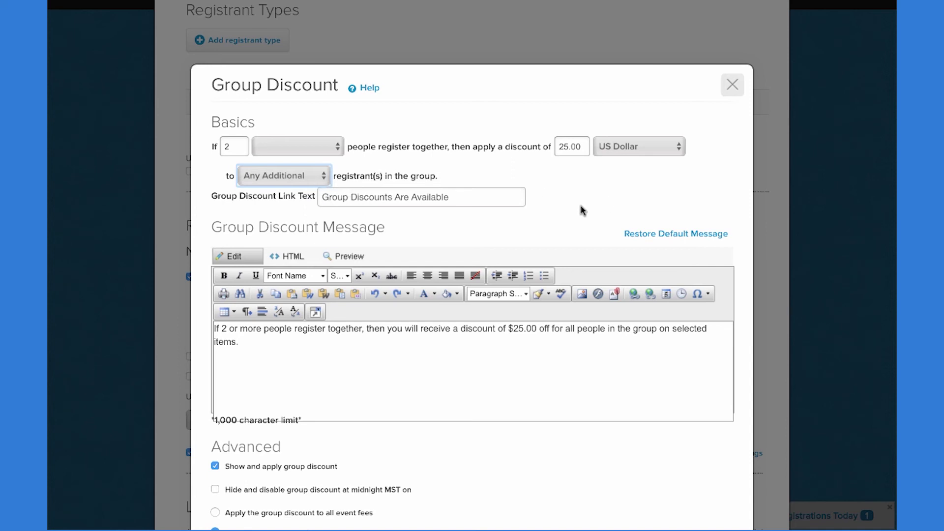
scroll(571, 372, "down", 2)
scroll(572, 380, "down", 2)
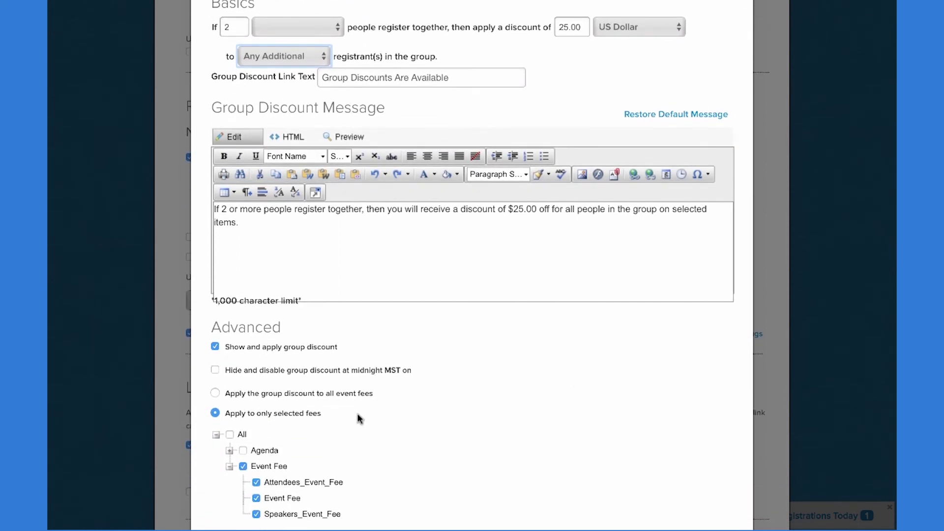
scroll(359, 418, "down", 1)
scroll(359, 418, "down", 1)
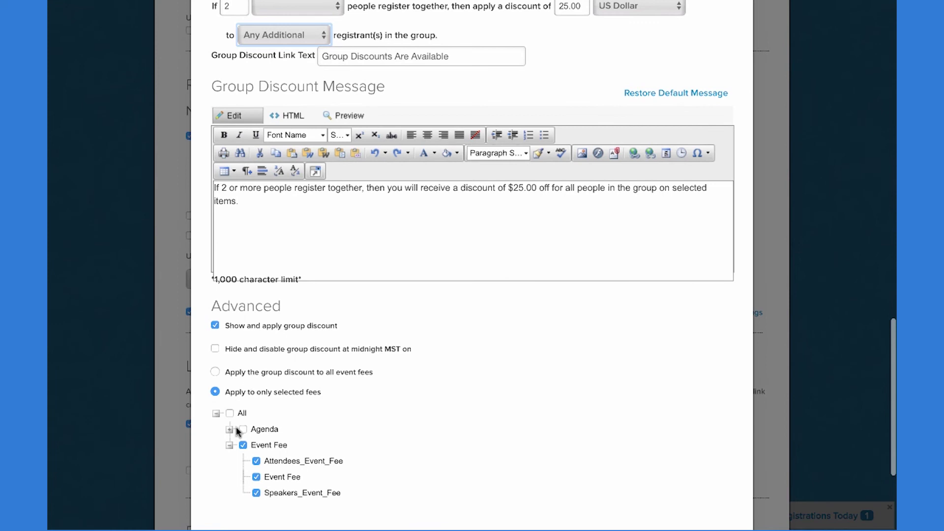
- Restrict the group discount to the selected Event Fee items only
left_click(214, 371)
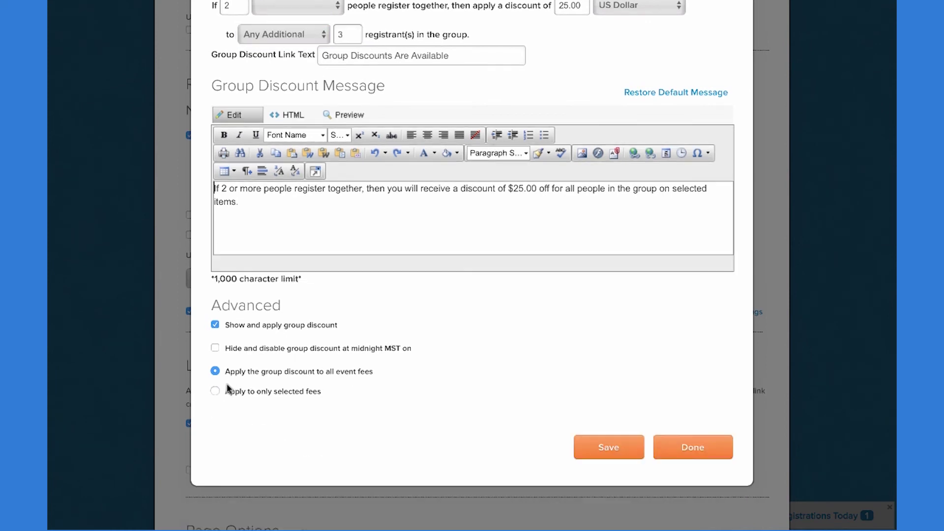
left_click(214, 392)
scroll(383, 414, "down", 2)
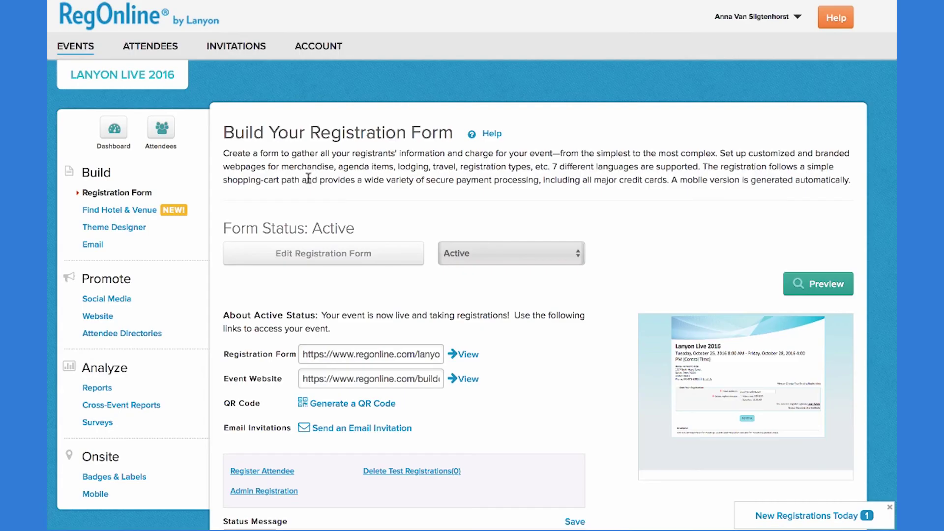
- Open the event's Reports list and the Discounts financial report
left_click(98, 388)
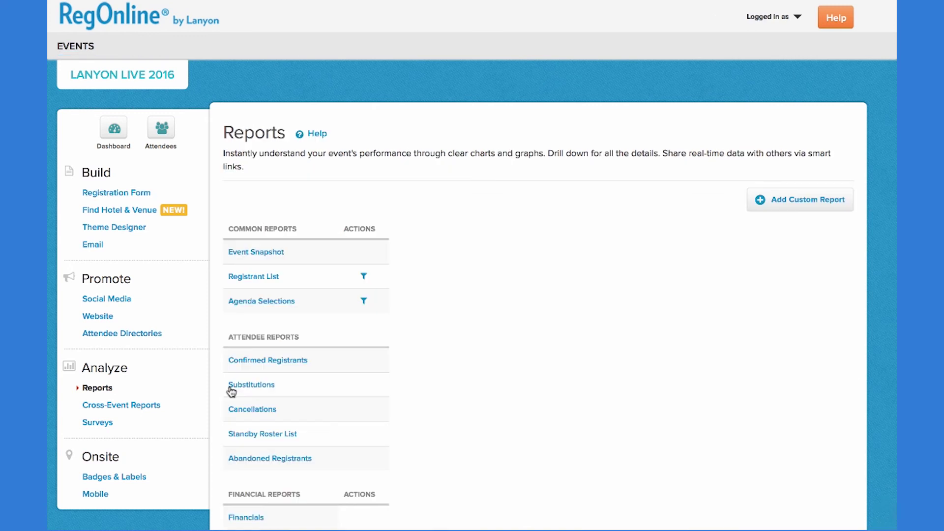
scroll(442, 369, "down", 2)
scroll(442, 368, "down", 2)
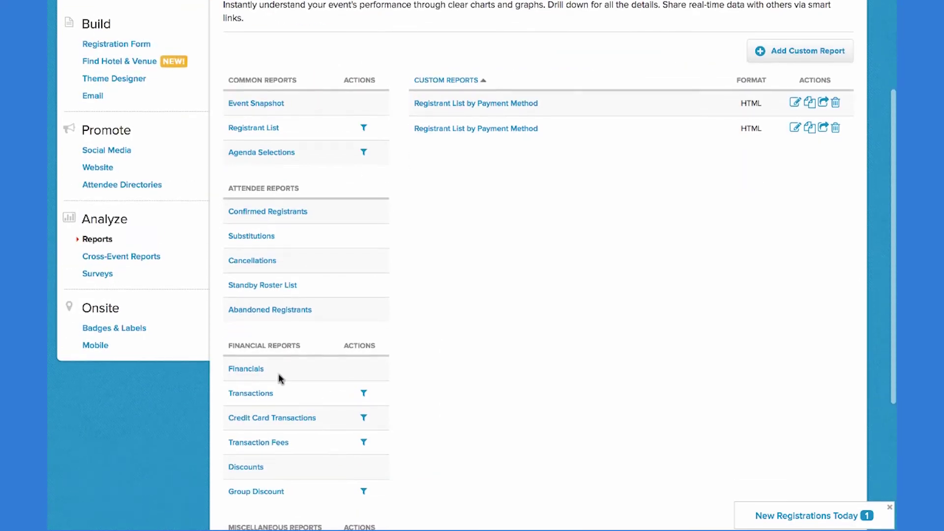
left_click(254, 470)
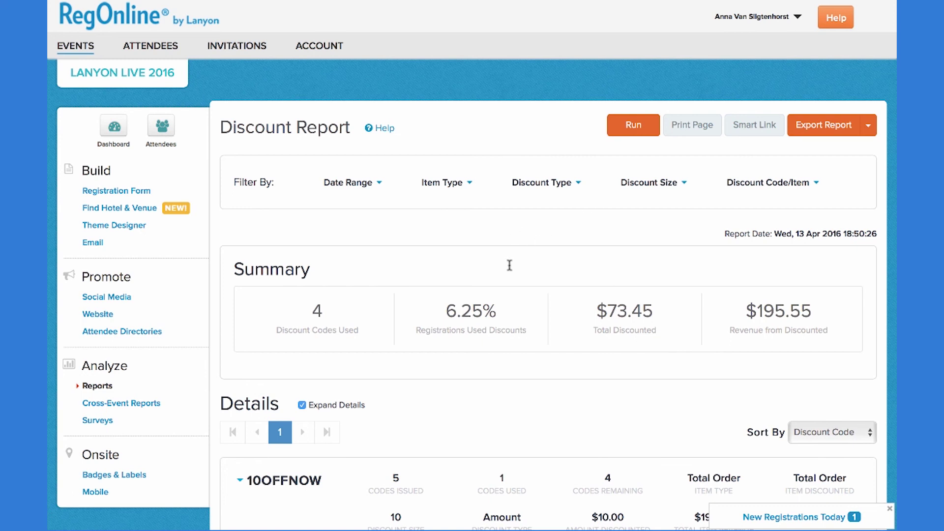
scroll(419, 437, "down", 3)
scroll(419, 437, "down", 2)
scroll(418, 437, "down", 1)
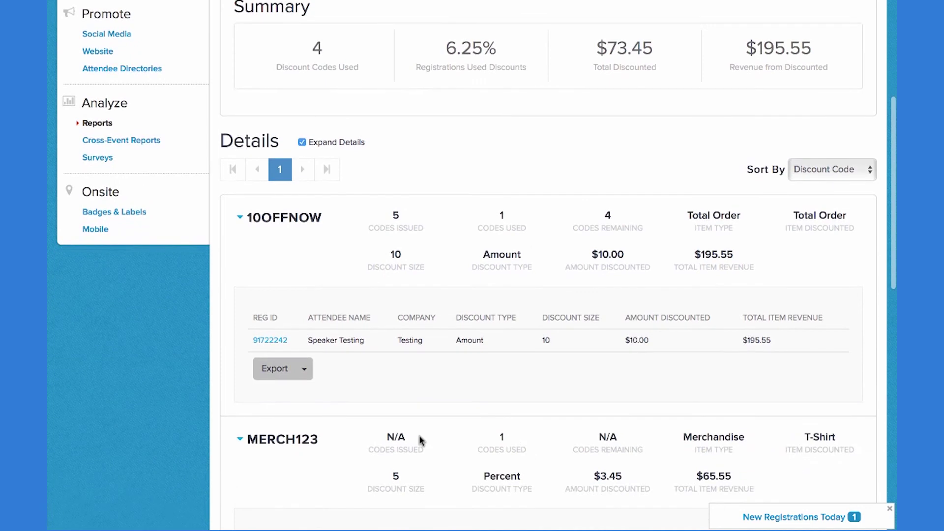
scroll(420, 437, "down", 3)
scroll(419, 439, "down", 1)
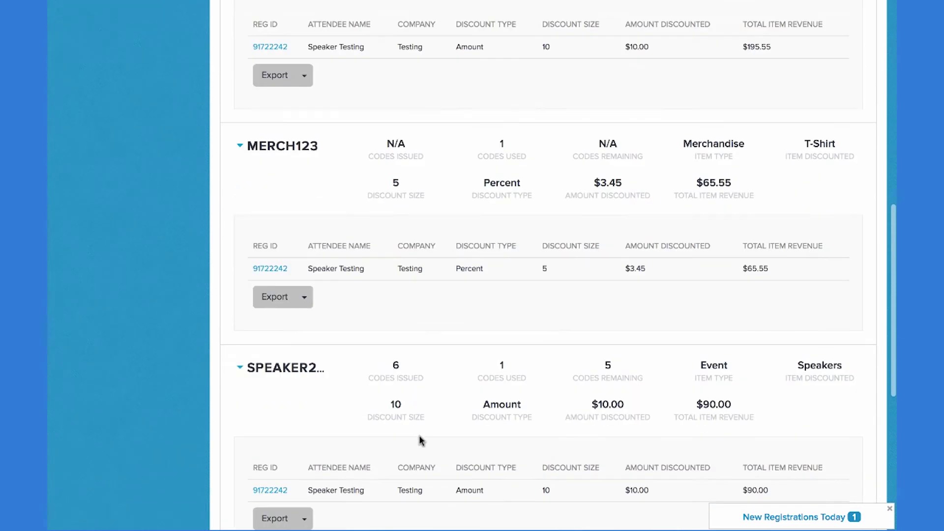
scroll(419, 439, "up", 4)
scroll(420, 440, "up", 3)
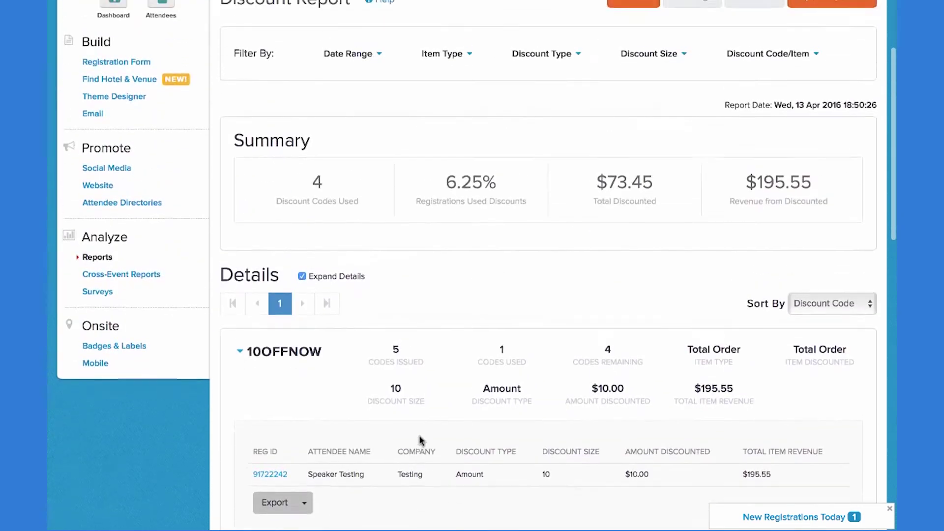
scroll(419, 440, "up", 3)
scroll(533, 60, "up", 1)
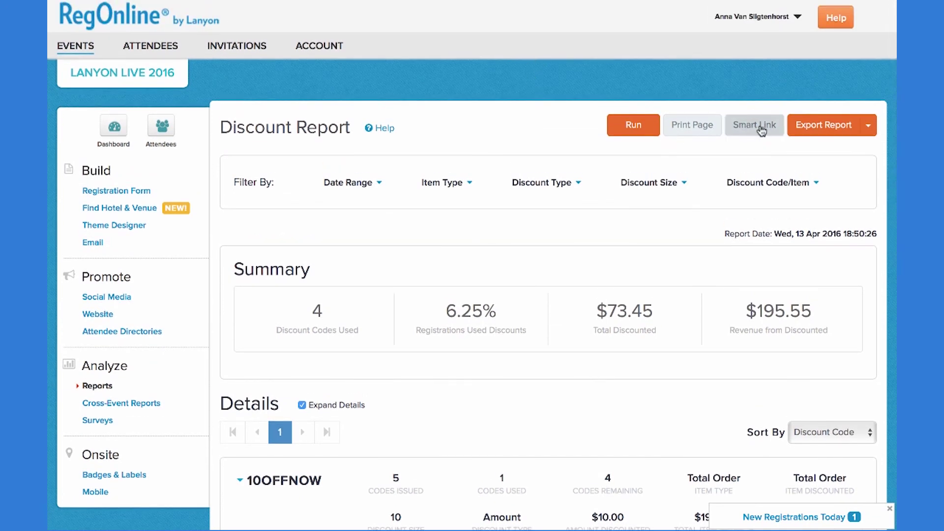
left_click(847, 125)
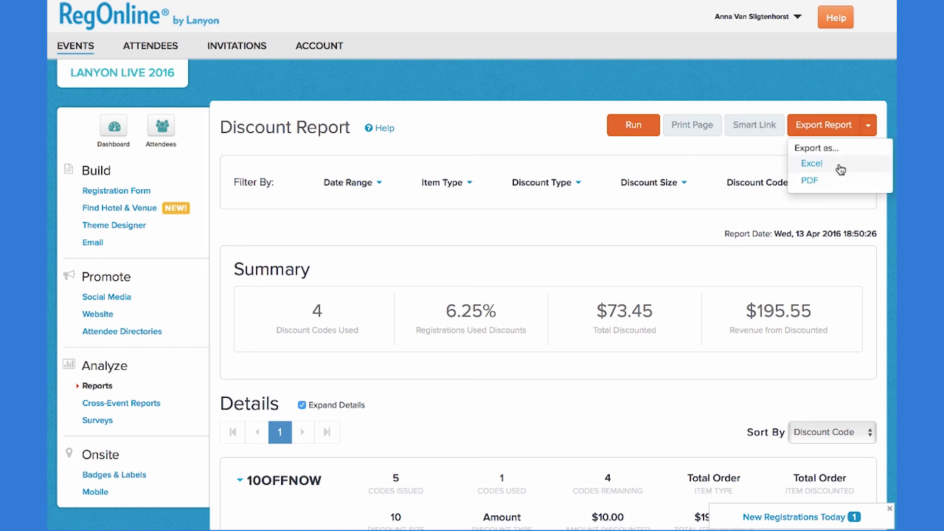
left_click(833, 183)
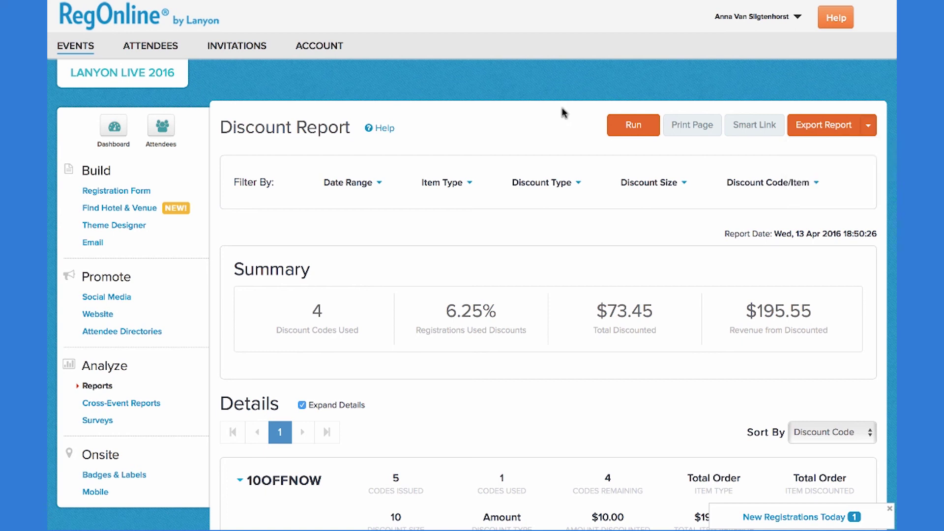